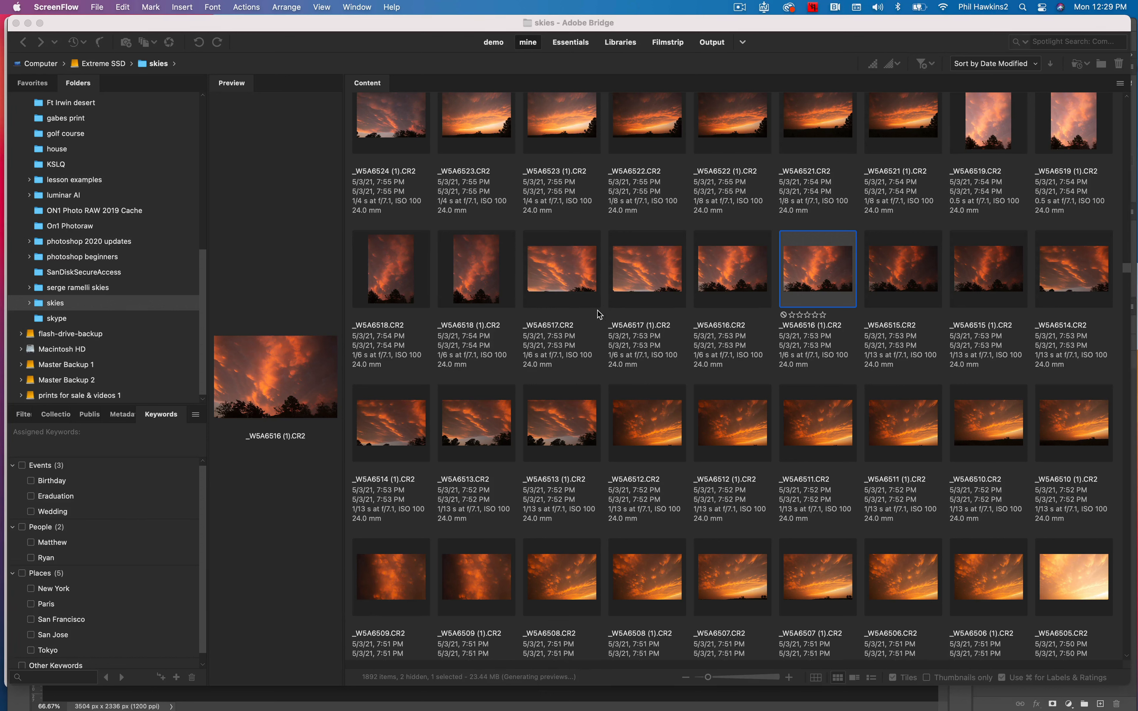
click(809, 275)
double_click(816, 272)
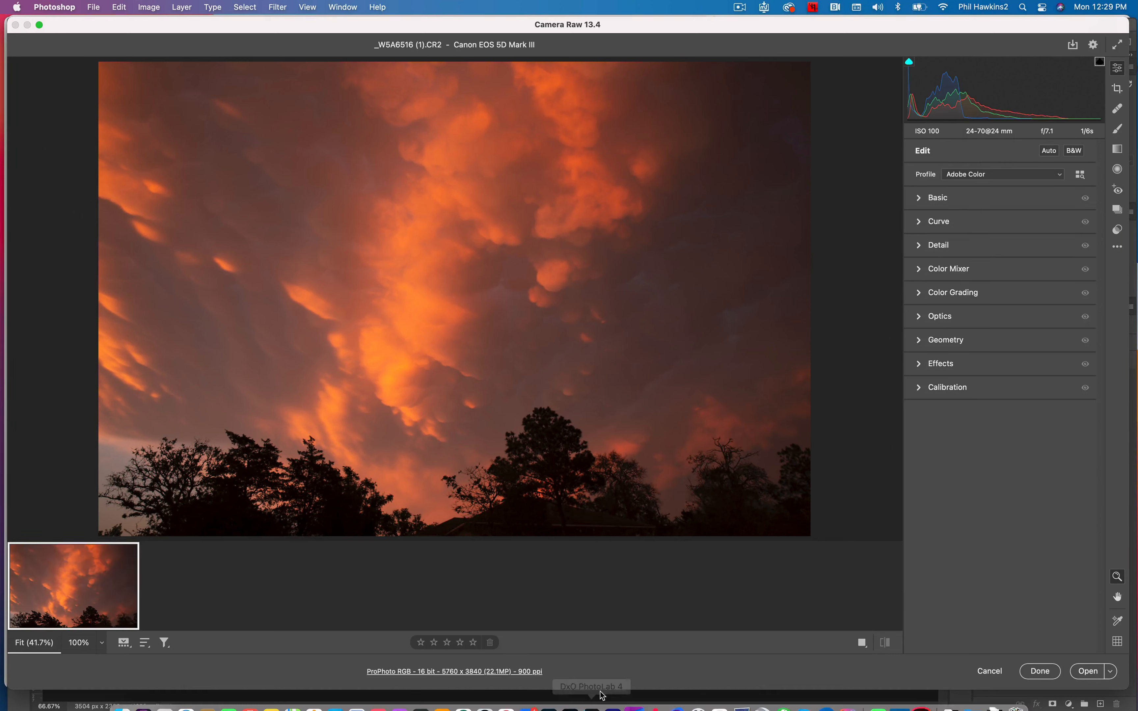
click(17, 25)
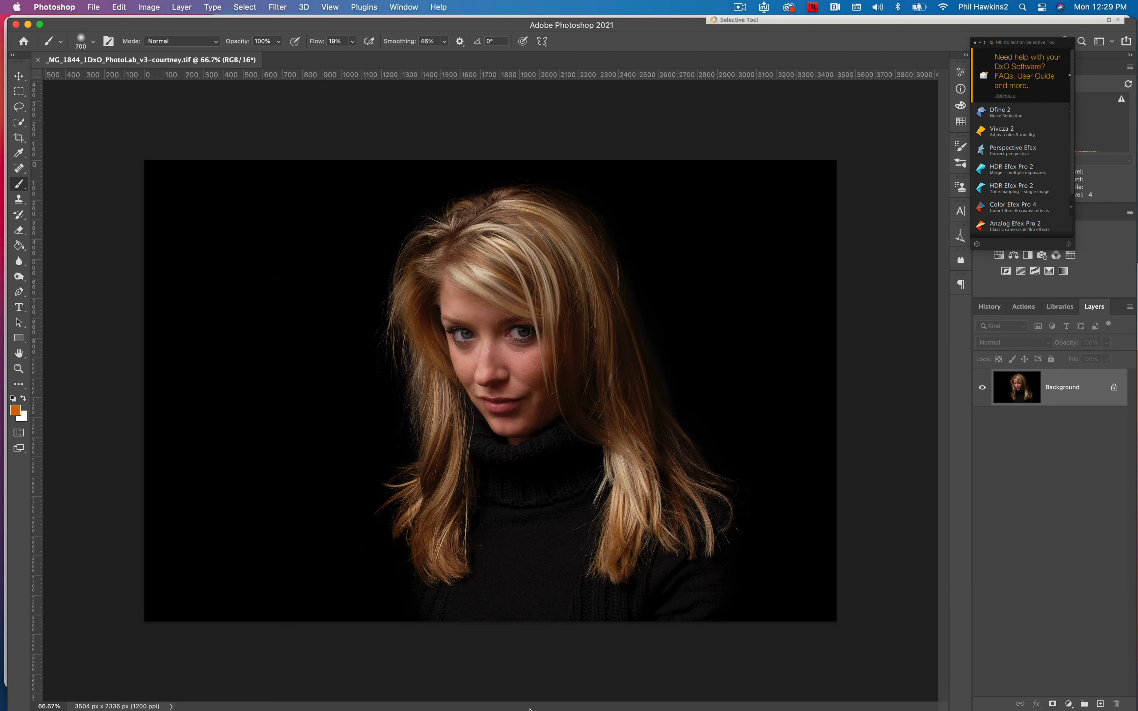
click(560, 692)
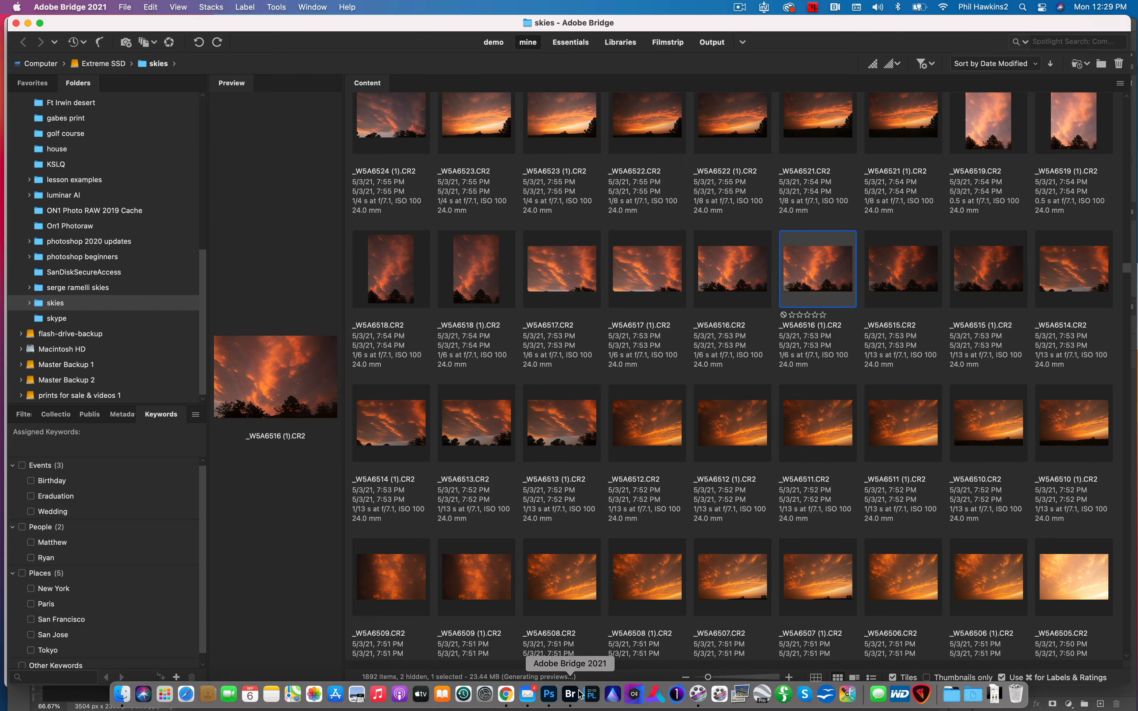
- Open the sky photos _W5A6516 (1).CR2, _W5A6515.CR2 and _W5A6515 (1).CR2 together in Camera Raw
shift+click(988, 267)
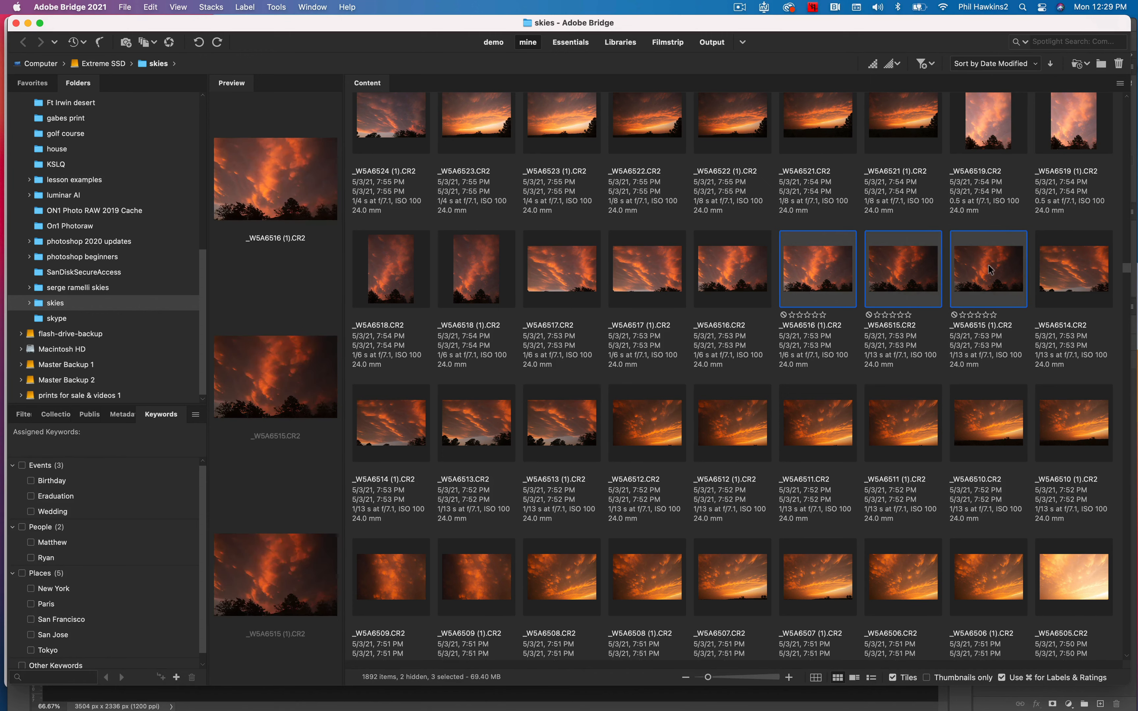
right_click(988, 264)
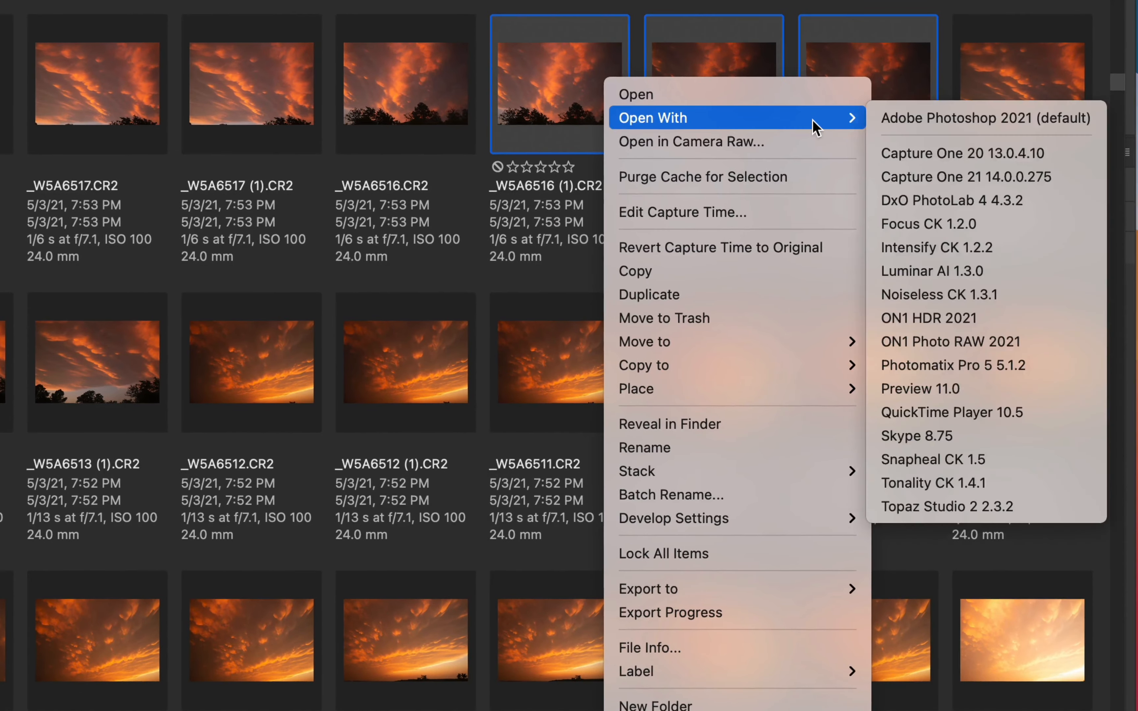
click(800, 145)
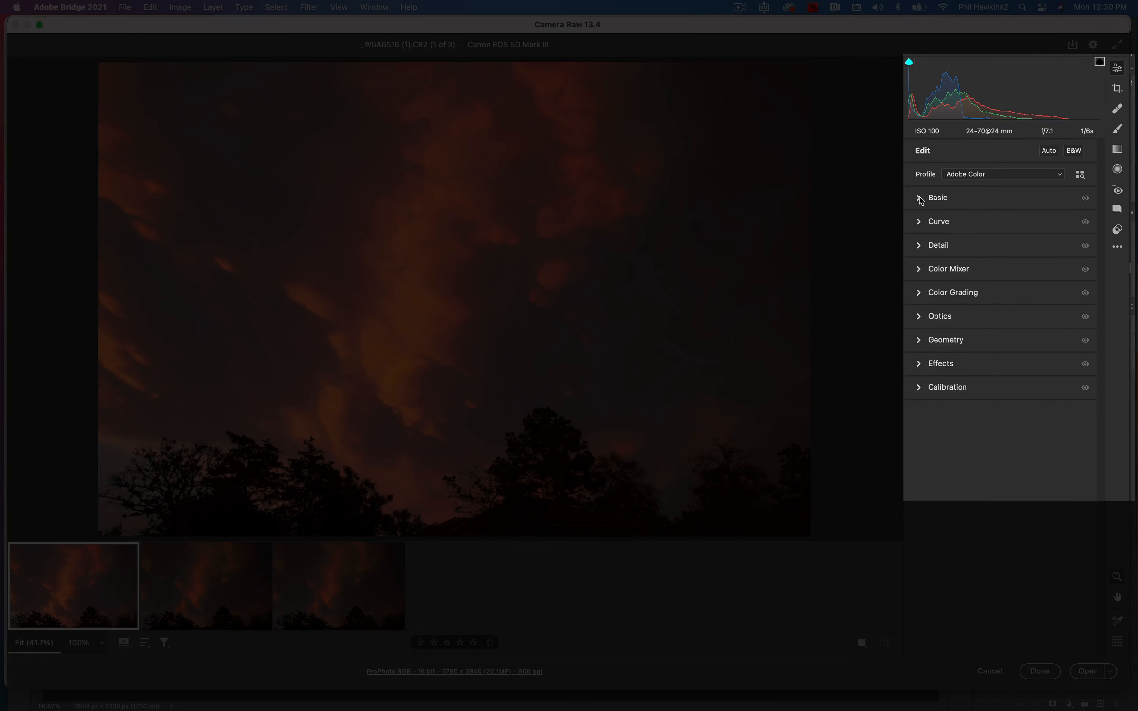
- In the Basic adjustments of the first photo, set Shadows to -81, Highlights to -8 and Exposure to -0.40
click(920, 198)
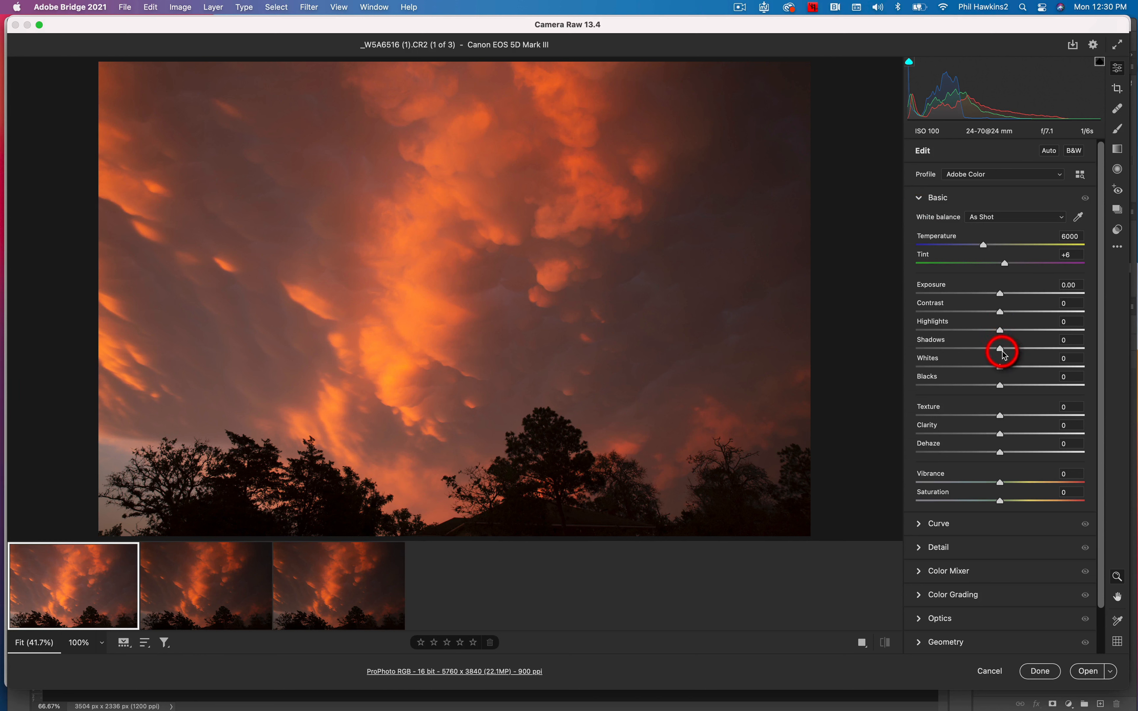
drag(1002, 353, 933, 353)
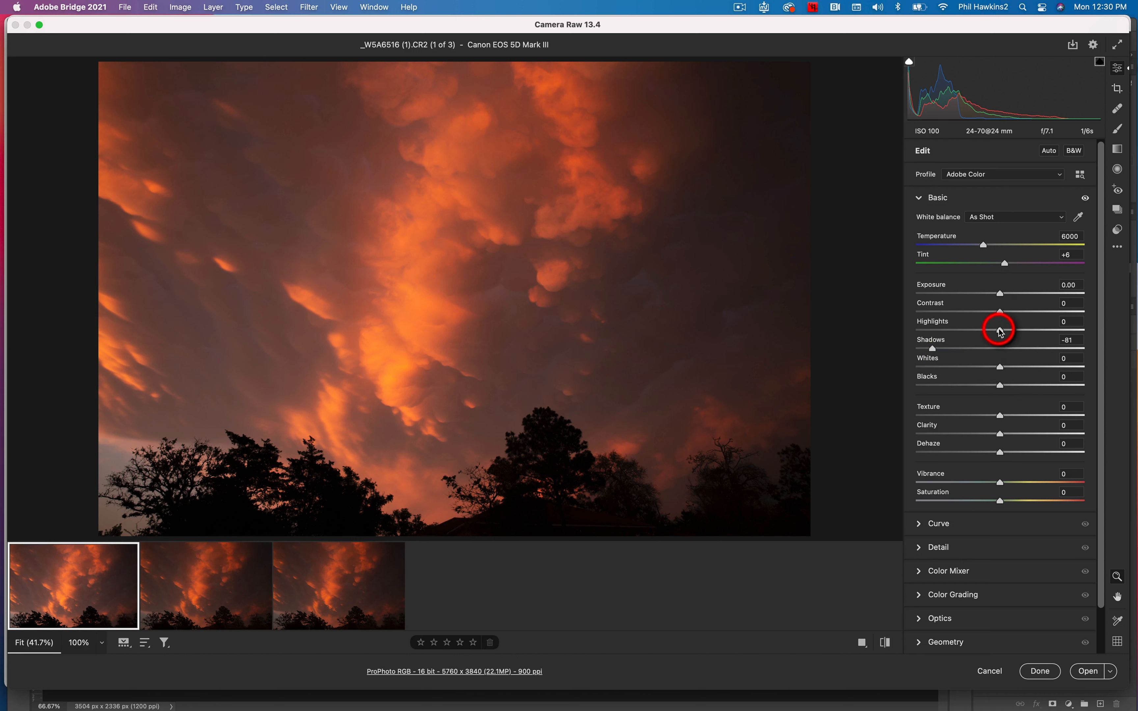
drag(1001, 333, 997, 297)
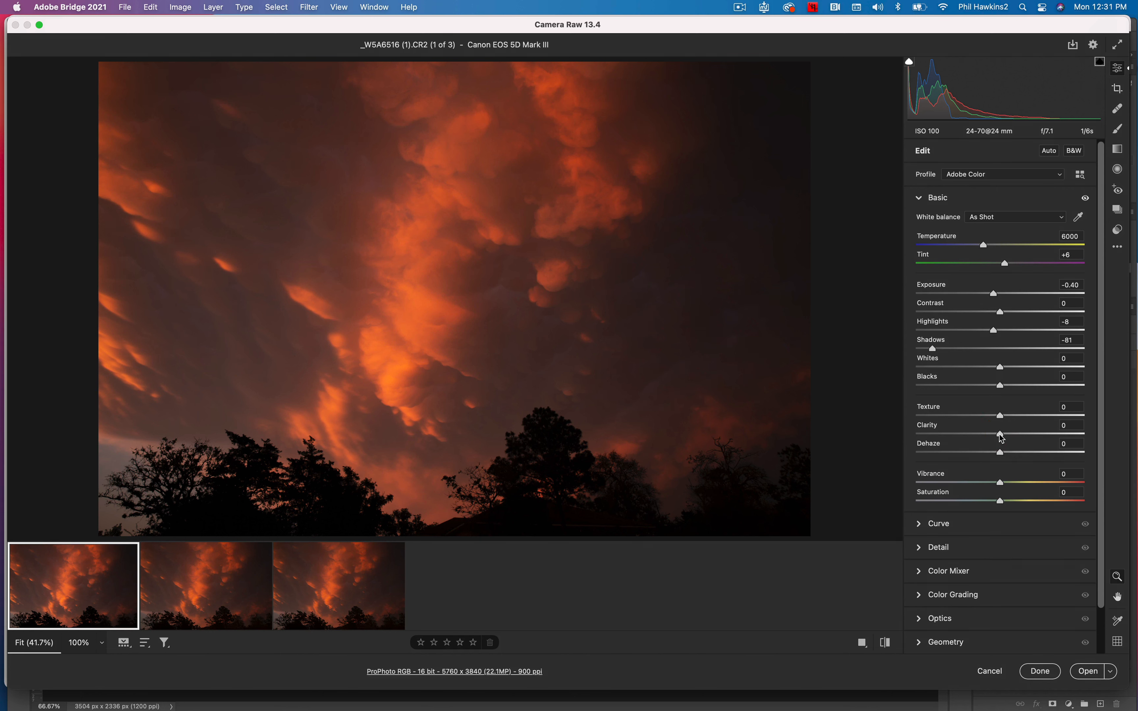
- Raise the first photo's Clarity to +60 and on to the maximum of +100
drag(1003, 439, 1051, 435)
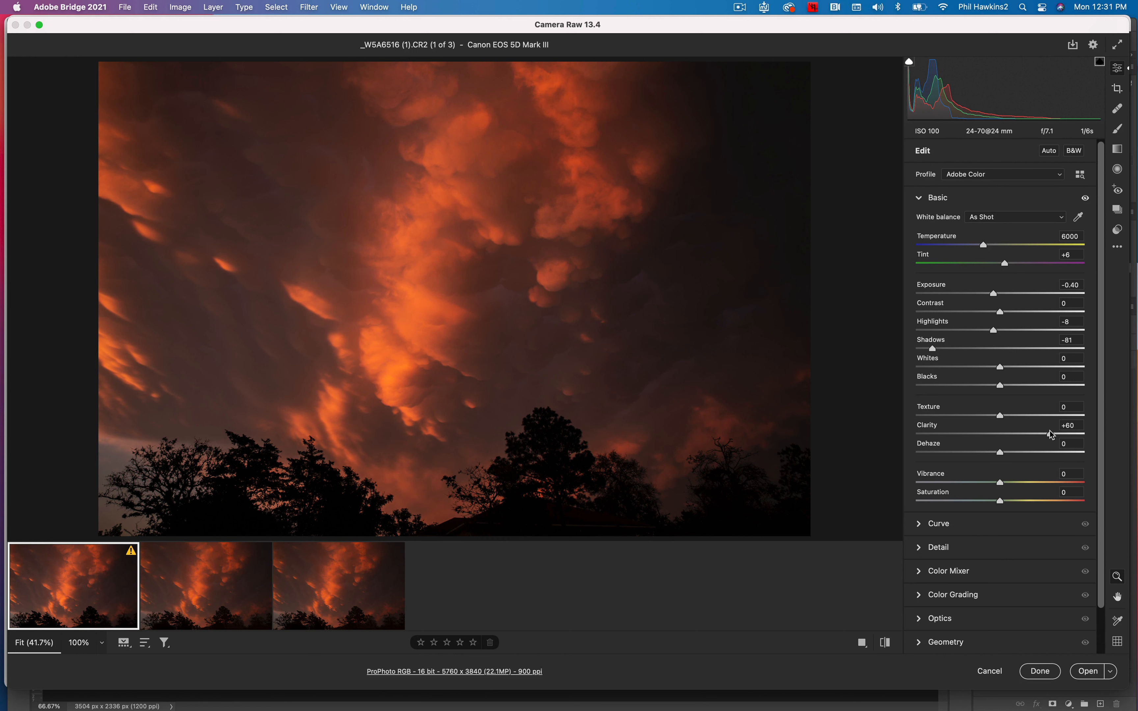
drag(1052, 435, 1101, 433)
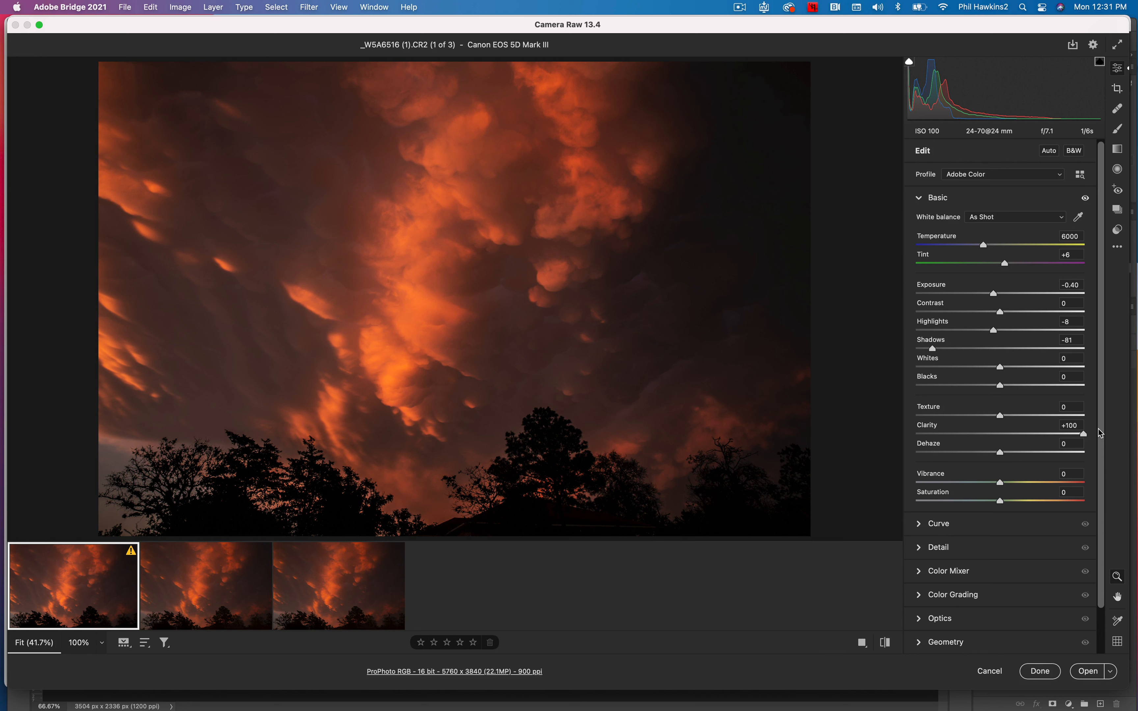
mouse_move(1100, 433)
mouse_down()
mouse_move(1006, 434)
mouse_move(1087, 433)
mouse_up()
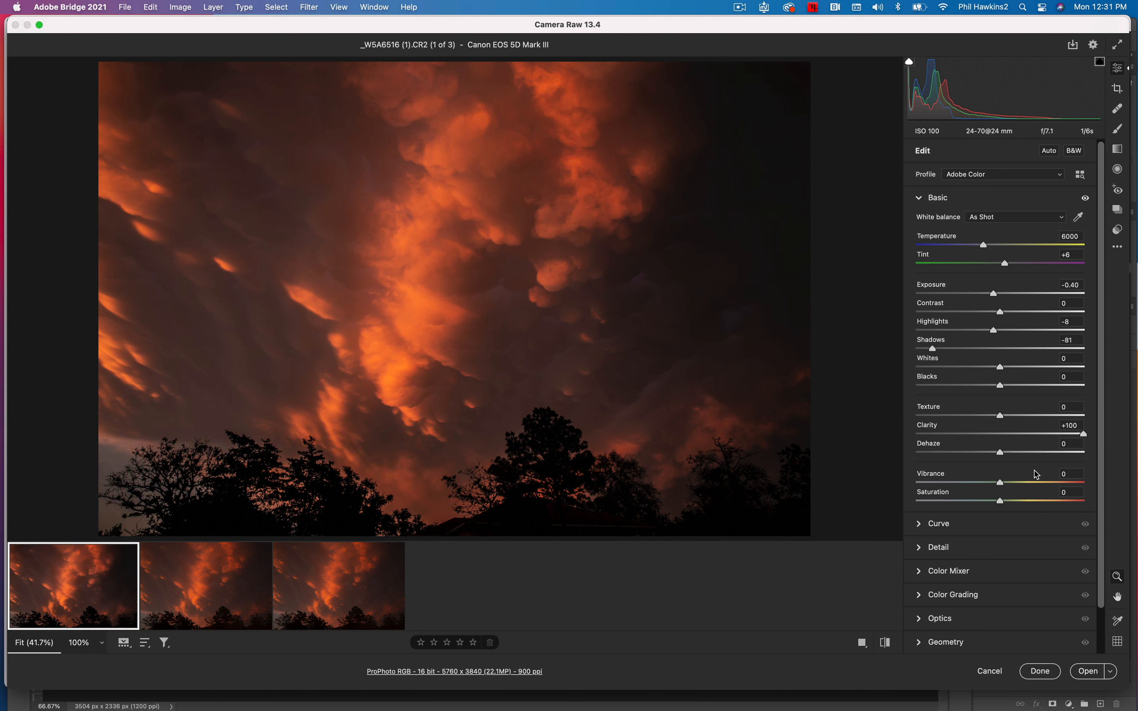
- Set Dehaze to +16 and lower Clarity to +39 on the first photo
drag(1000, 452, 1017, 454)
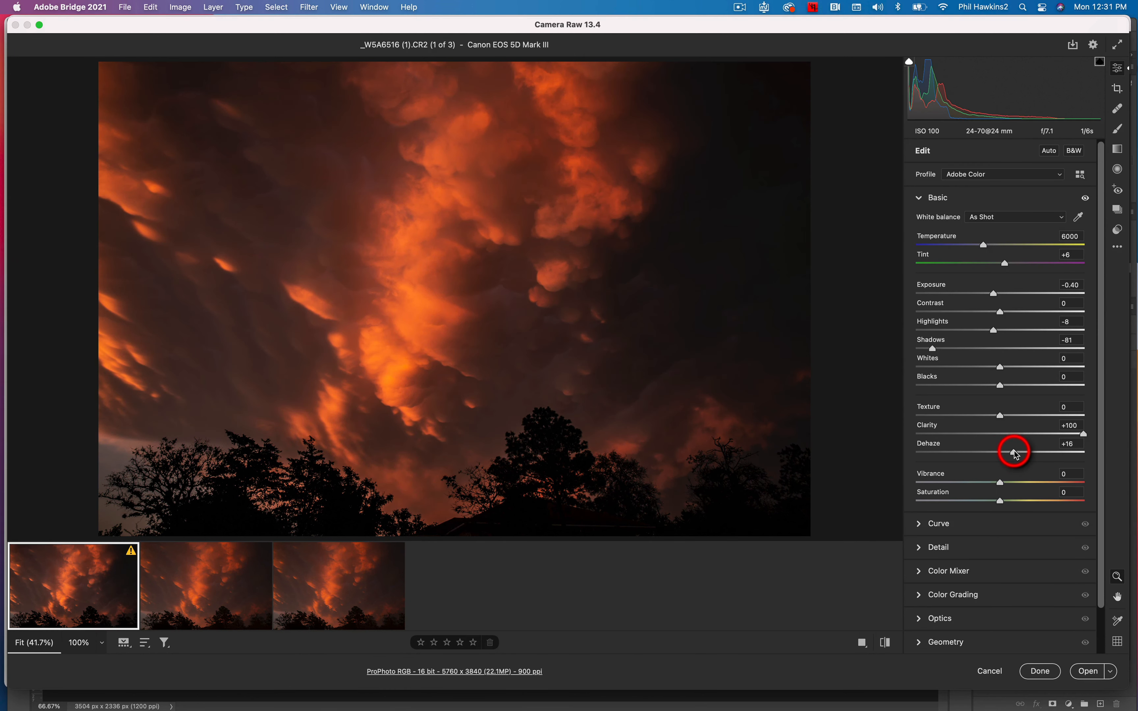
click(1086, 436)
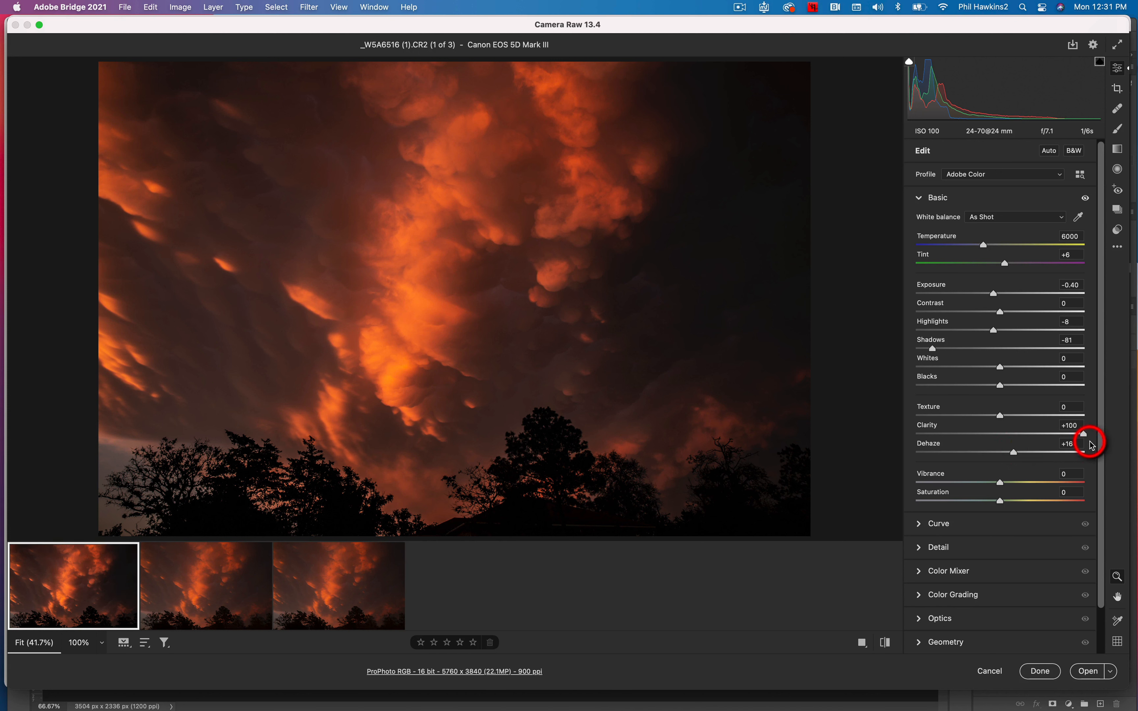
drag(1086, 436, 1033, 434)
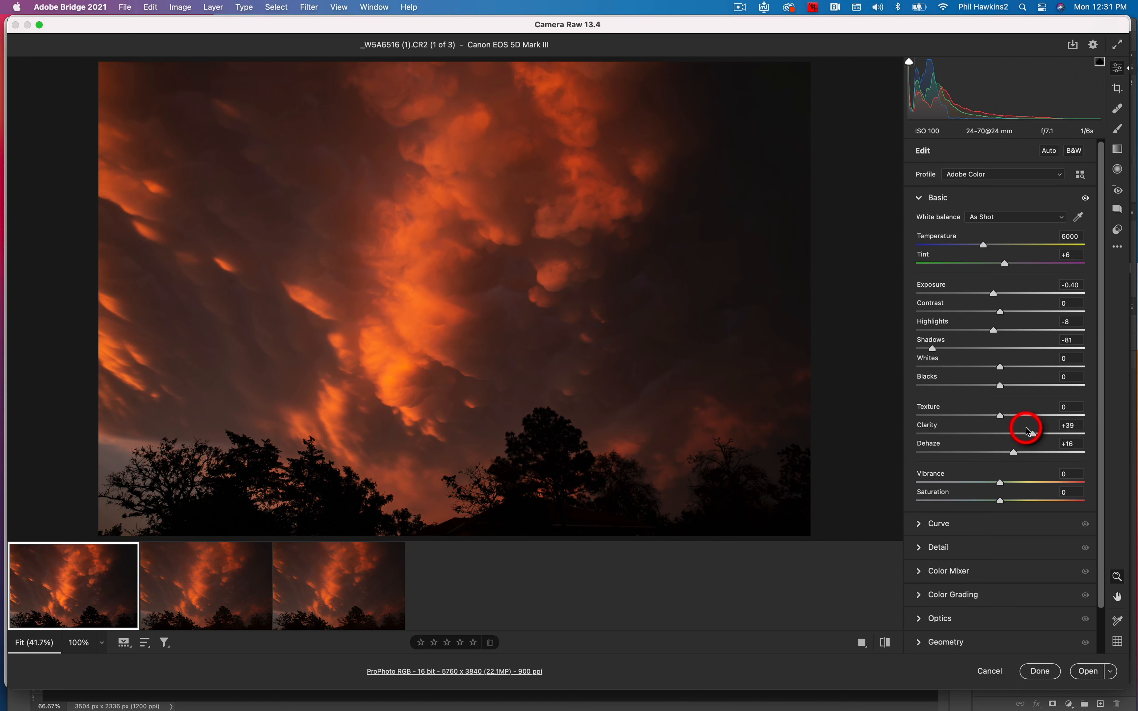
- Try Texture at +100, and reset Texture, Clarity and Dehaze to 0
click(1002, 417)
drag(1002, 417, 1098, 421)
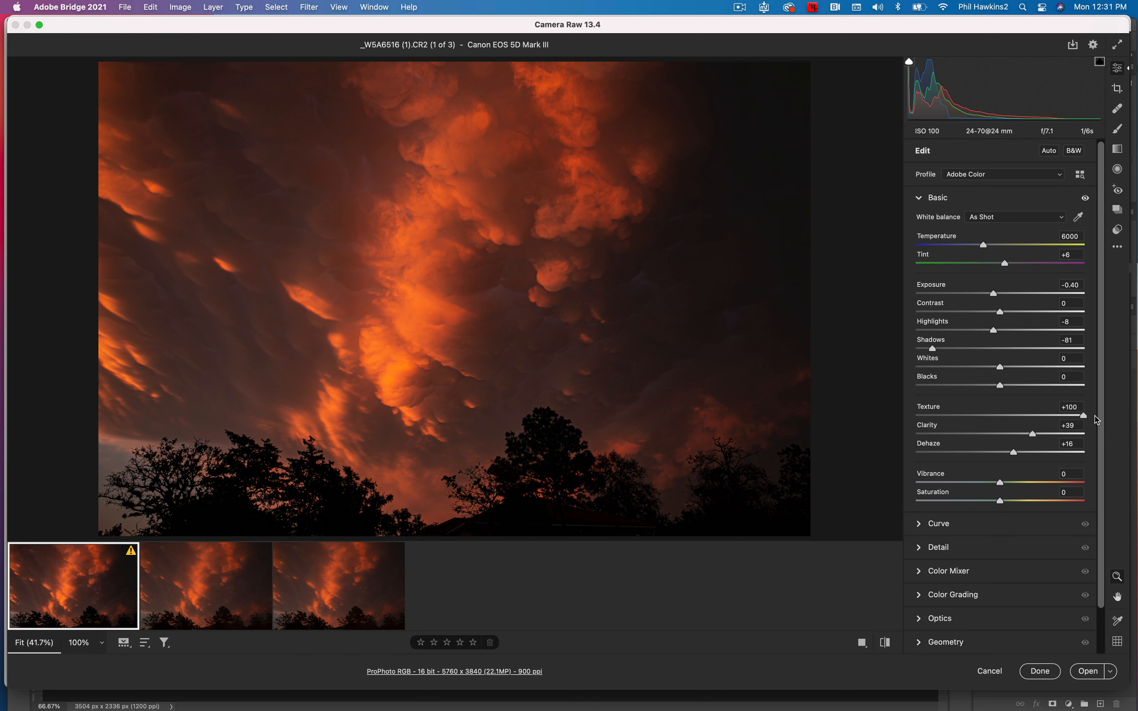
drag(1083, 416, 1004, 417)
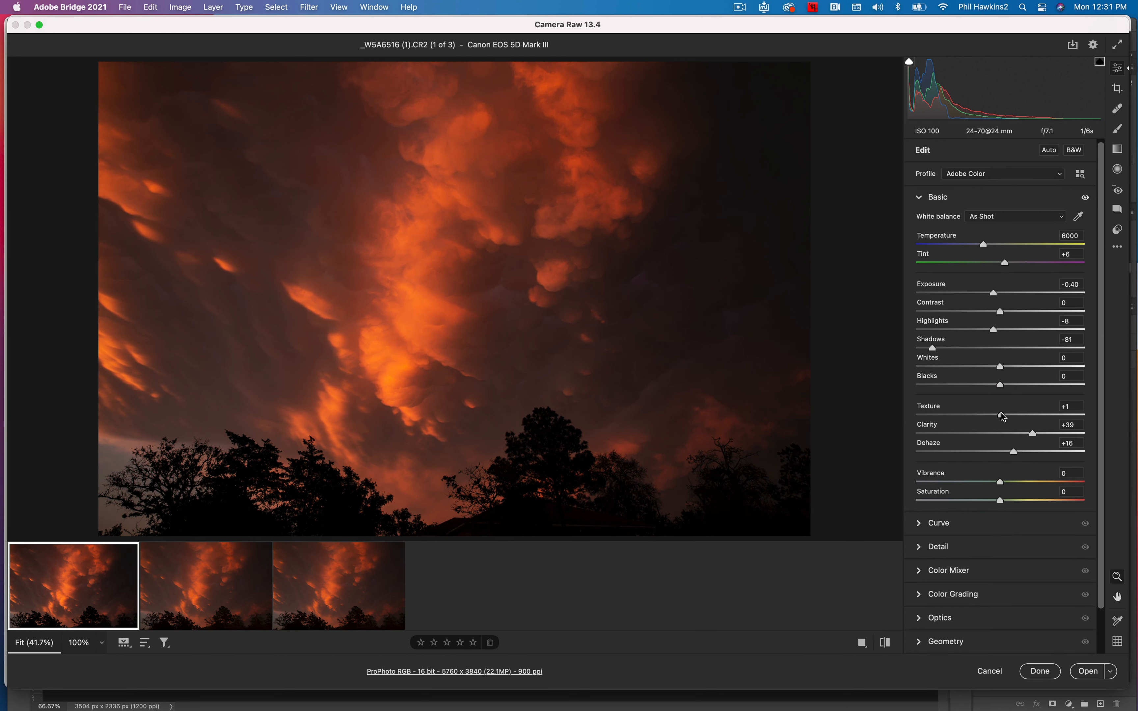
double_click(1000, 414)
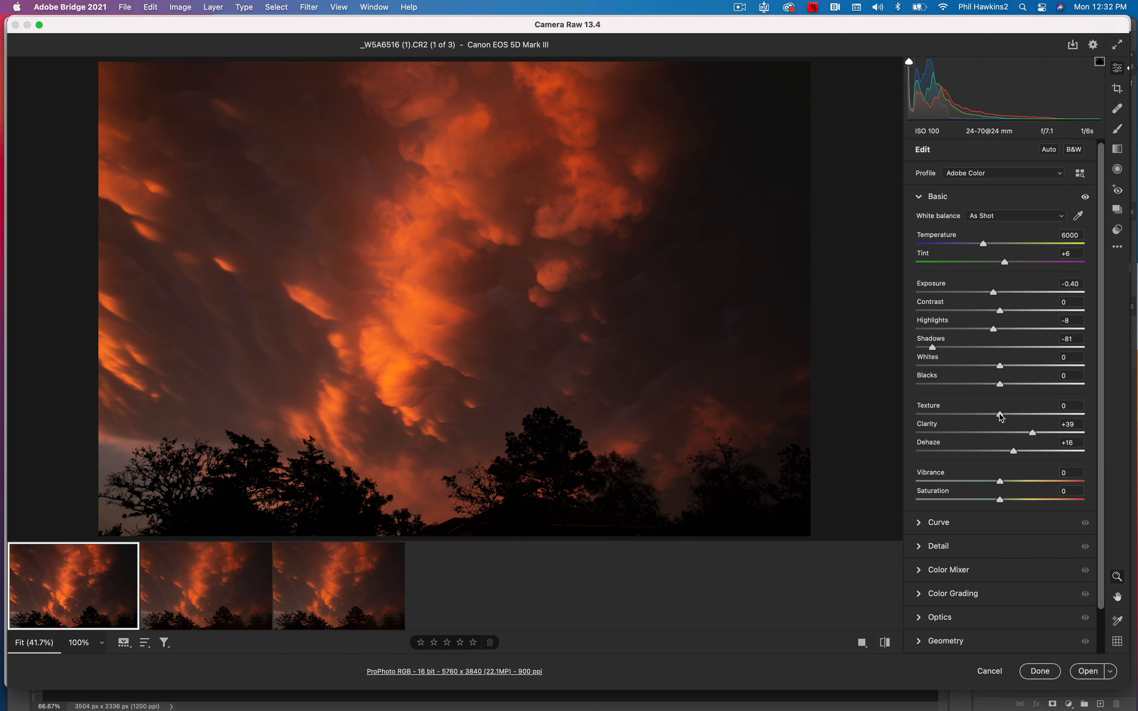
click(1002, 432)
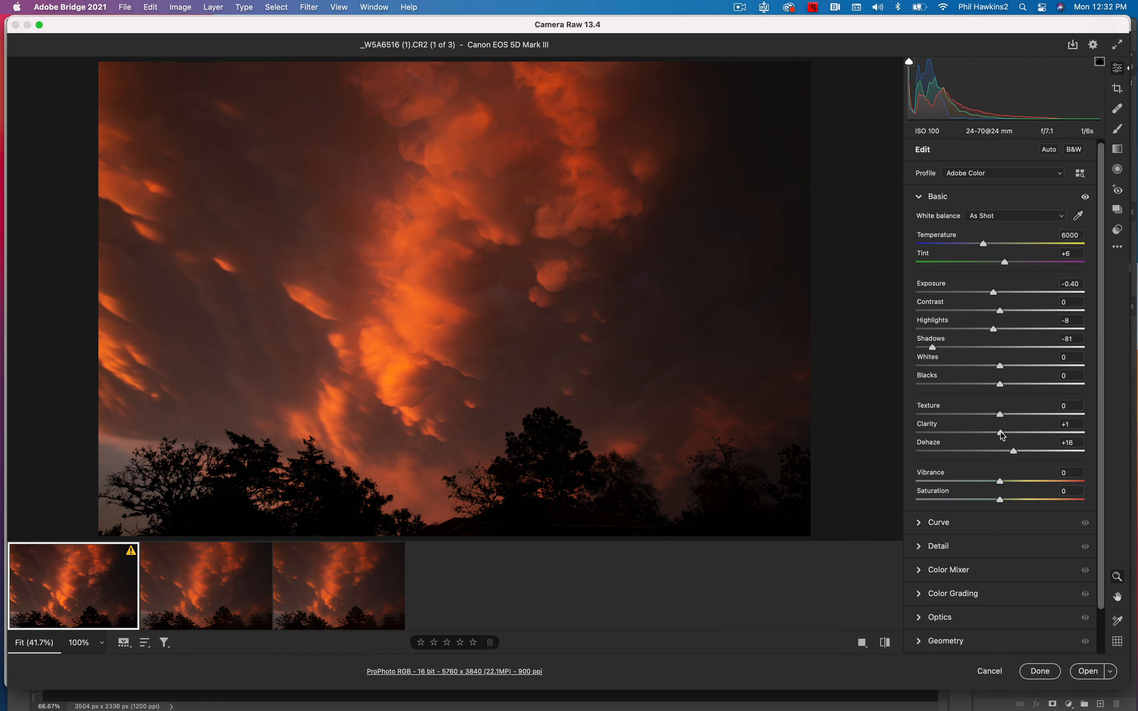
double_click(1005, 455)
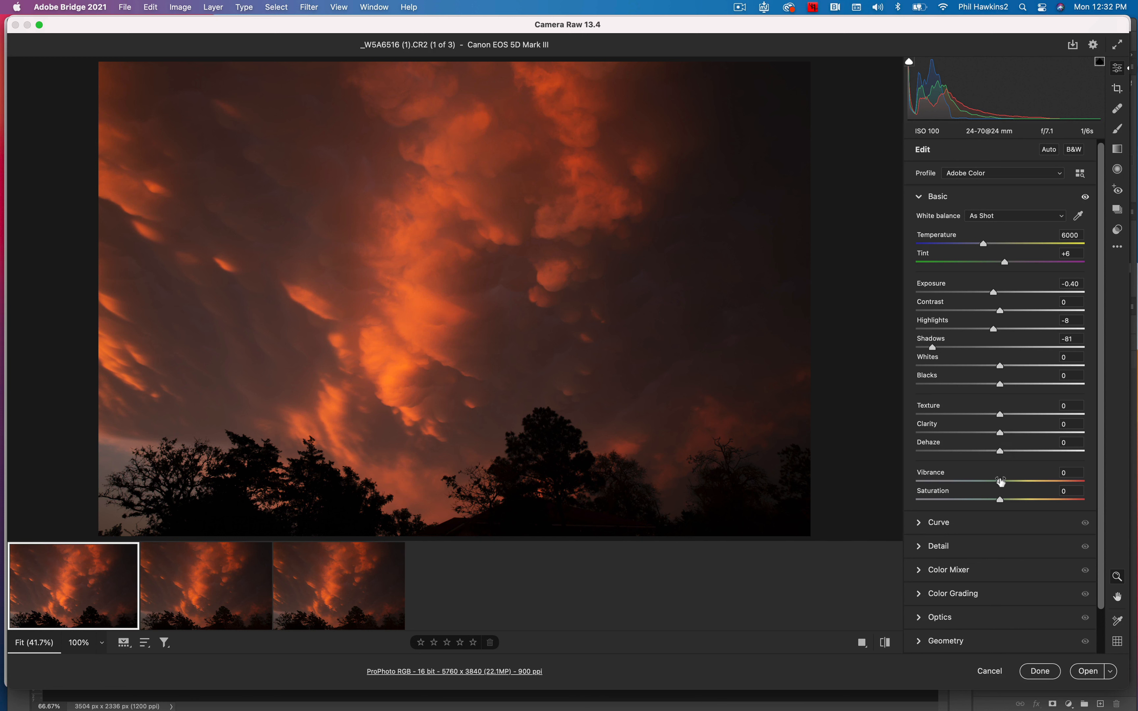
- Try the parametric curve's Highlights and Lights adjustments, return them to 0 and collapse the Curve settings
drag(1000, 479, 1001, 502)
click(919, 523)
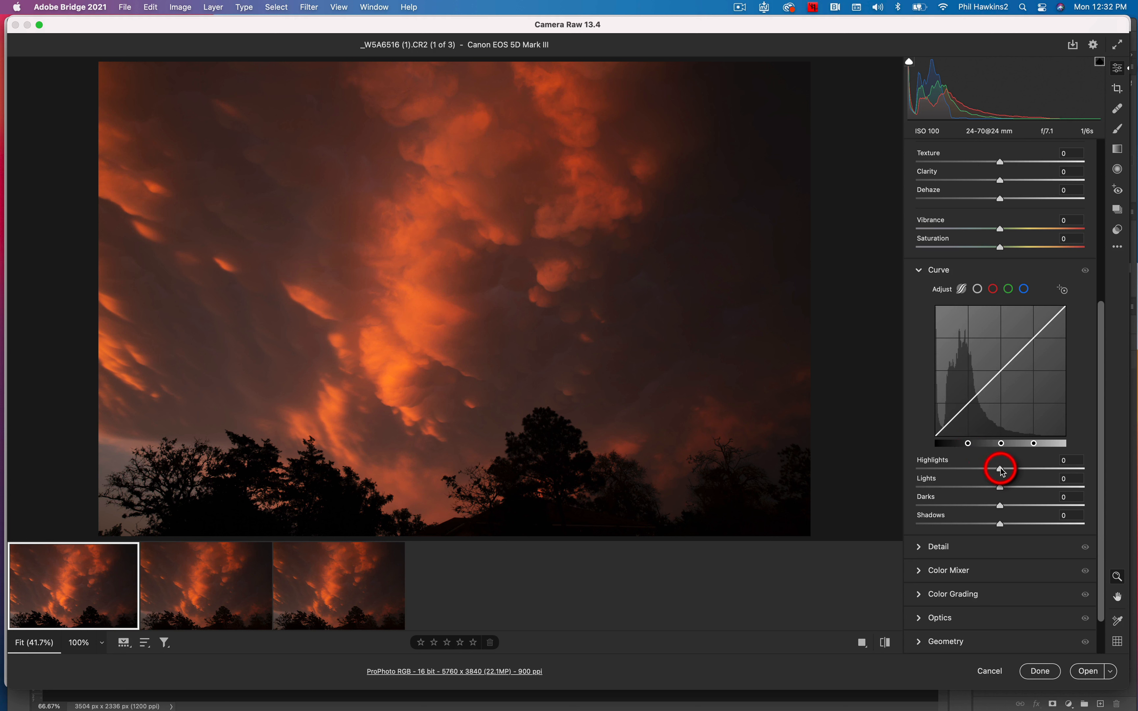
mouse_move(1001, 468)
mouse_down()
mouse_move(1032, 466)
mouse_move(968, 468)
mouse_move(1037, 466)
mouse_move(1005, 475)
mouse_up()
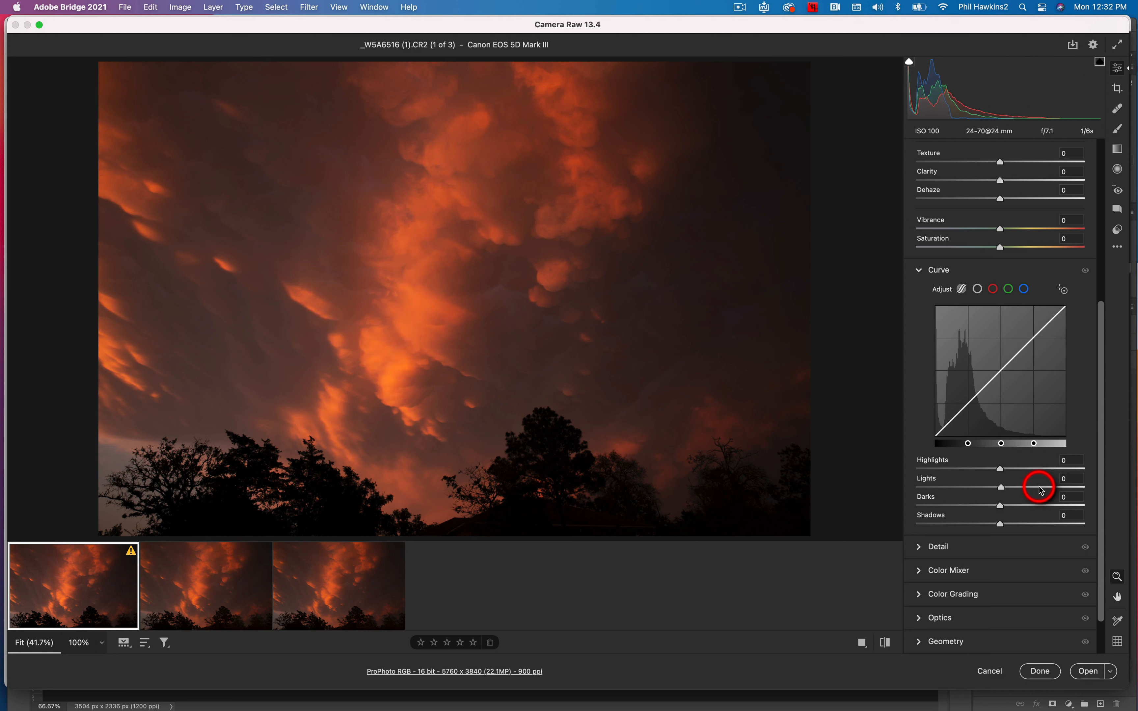
drag(1042, 490, 1002, 489)
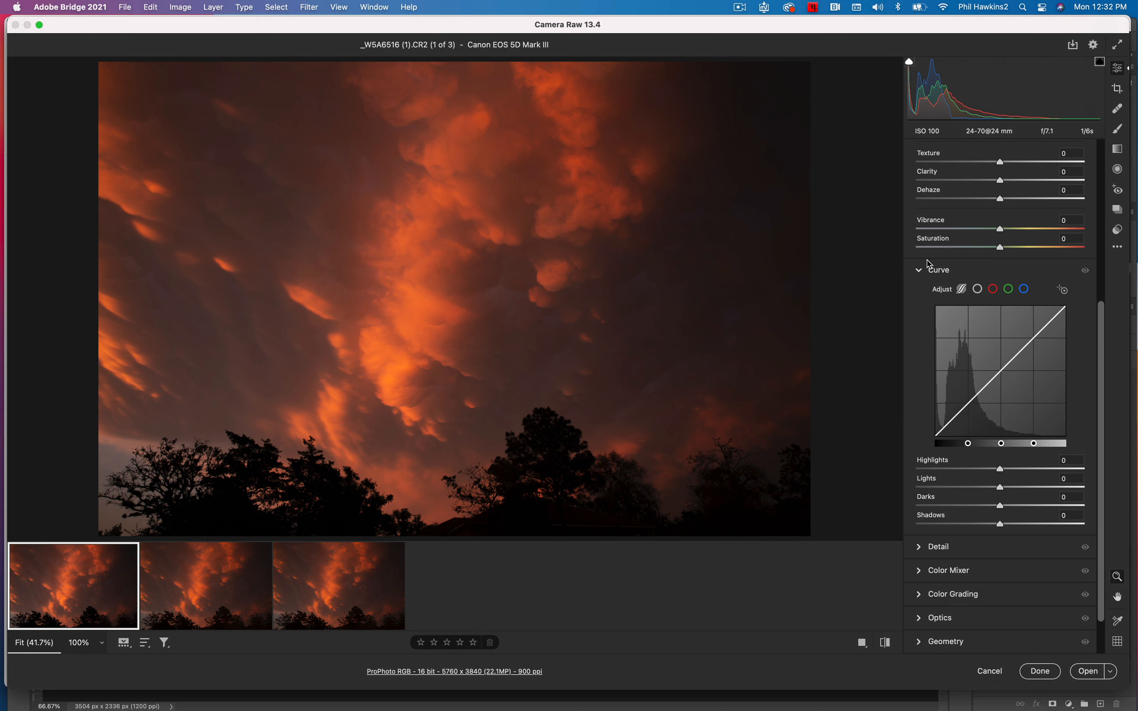
click(920, 271)
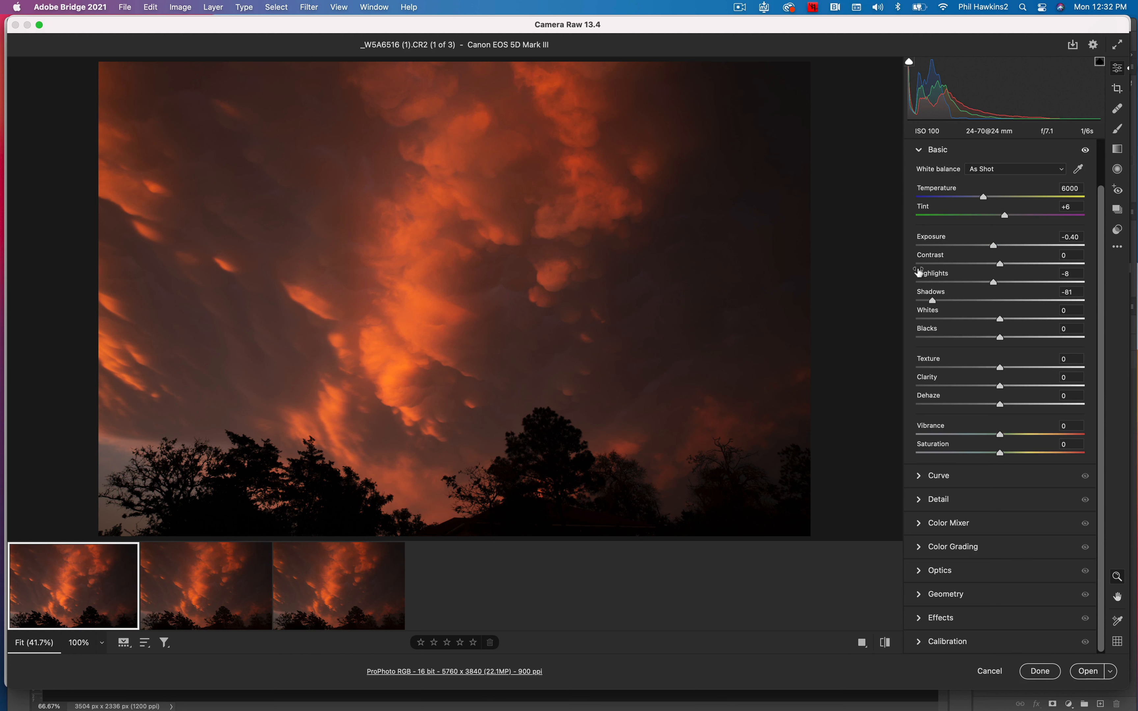
click(922, 151)
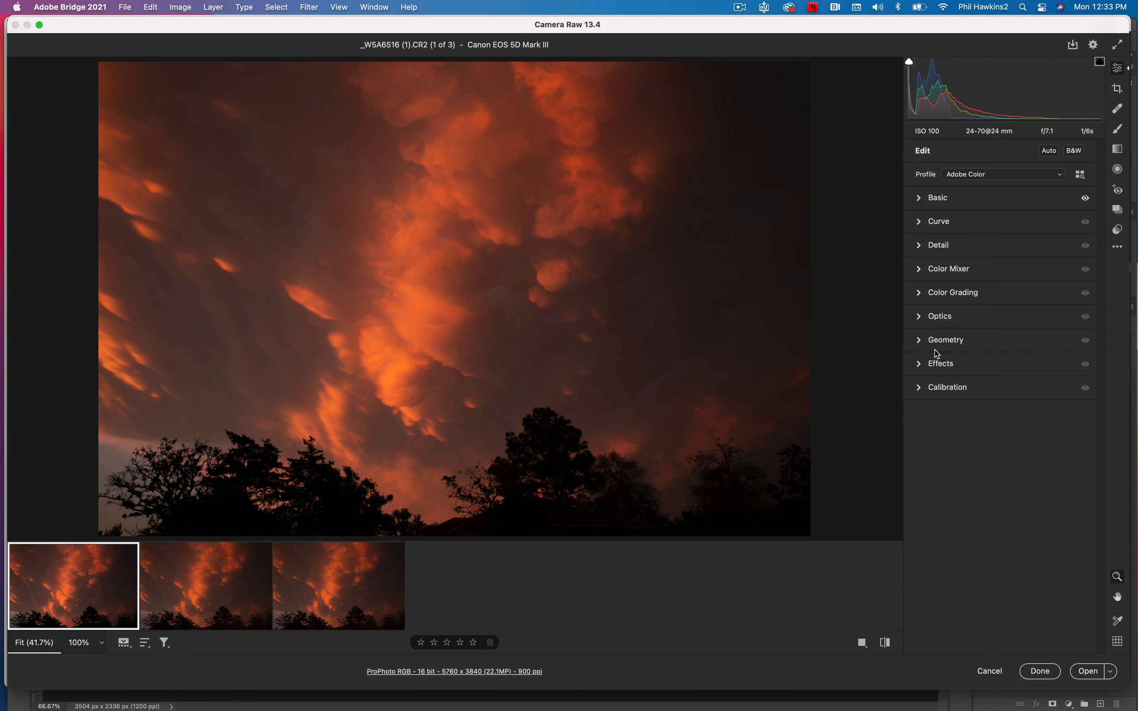
click(923, 365)
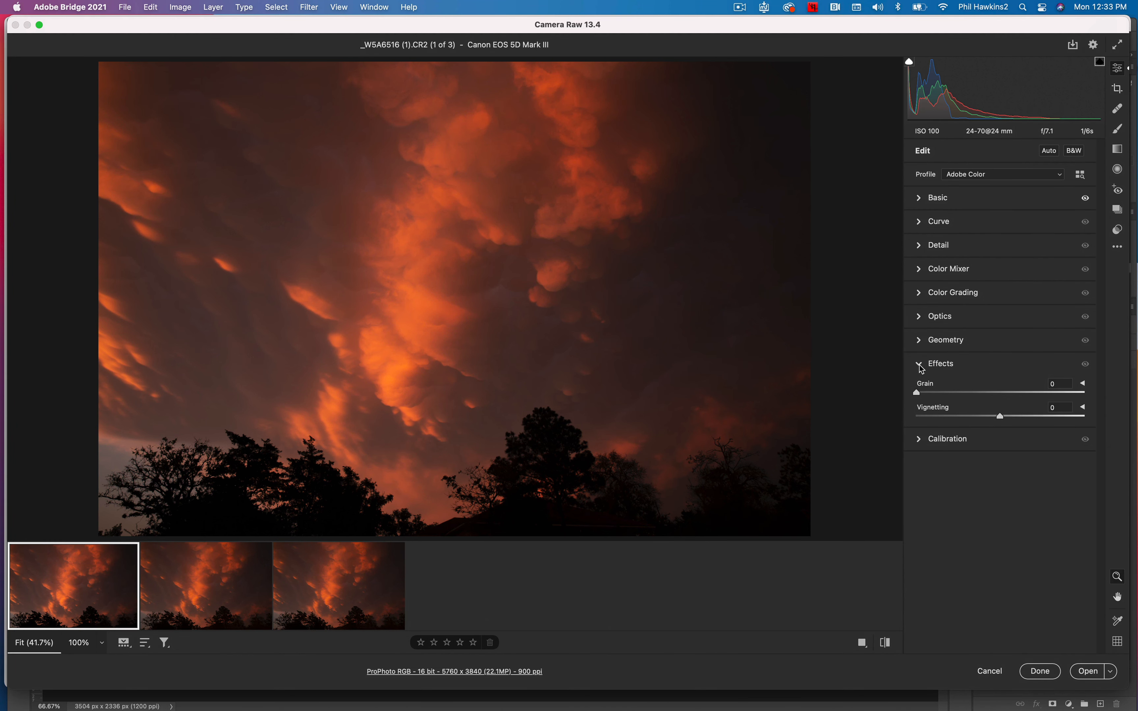
click(923, 365)
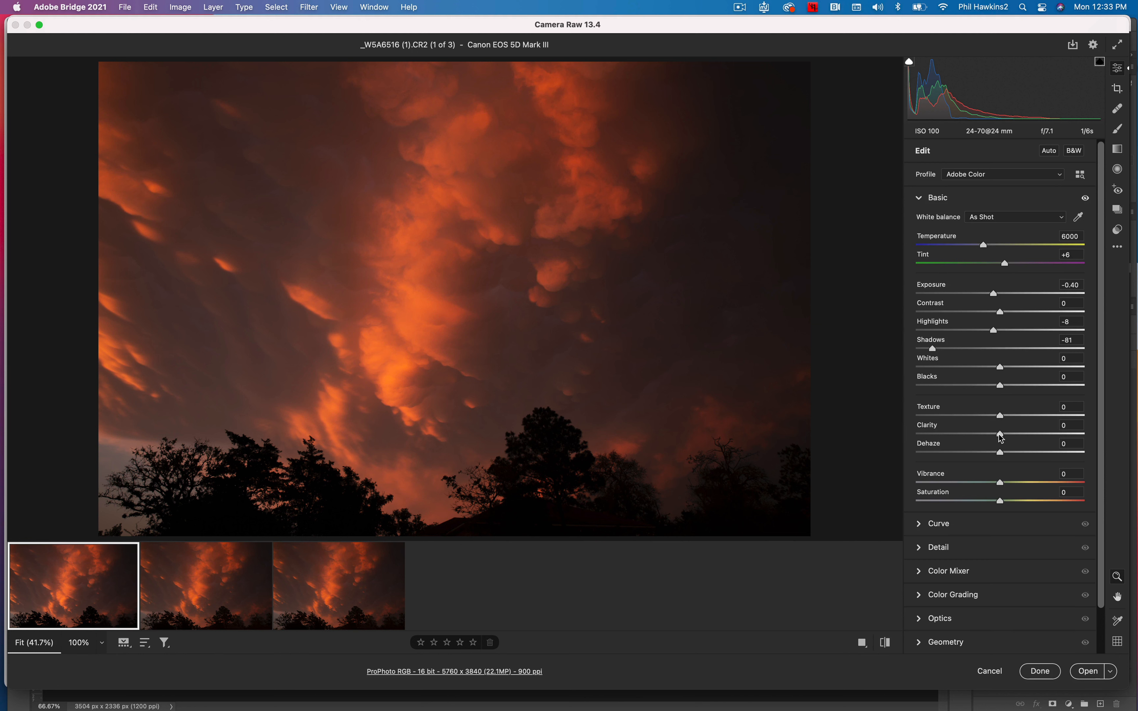